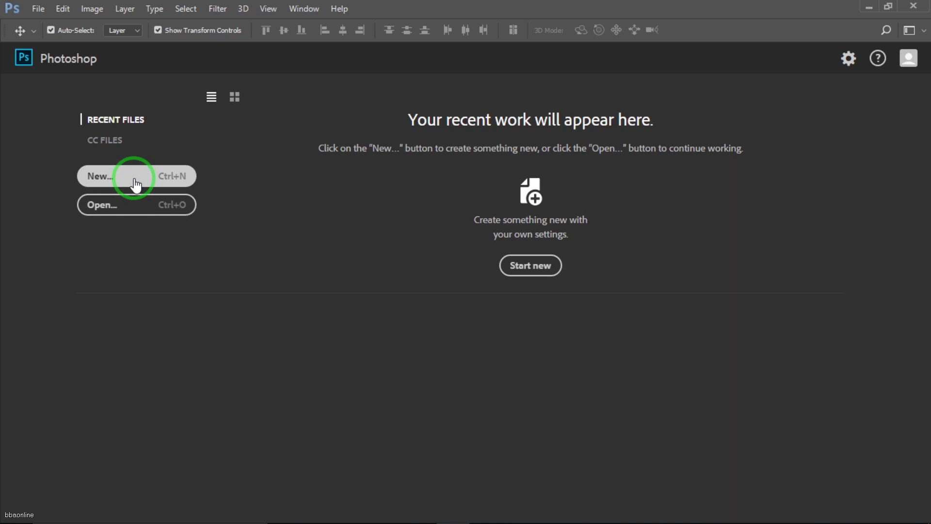
- Create a new A4 portrait document (210 × 297 mm, 300 ppi) with a custom red ff0101 background
left_click(135, 180)
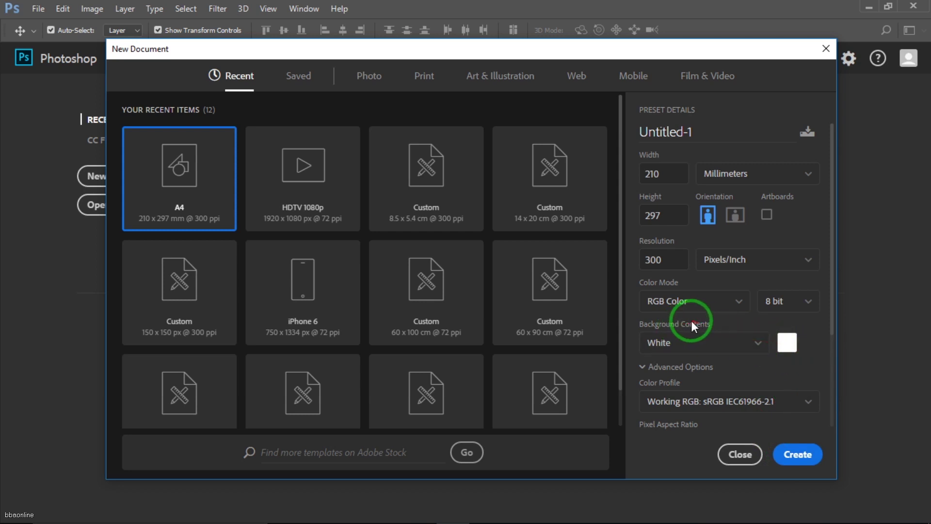
left_click(788, 342)
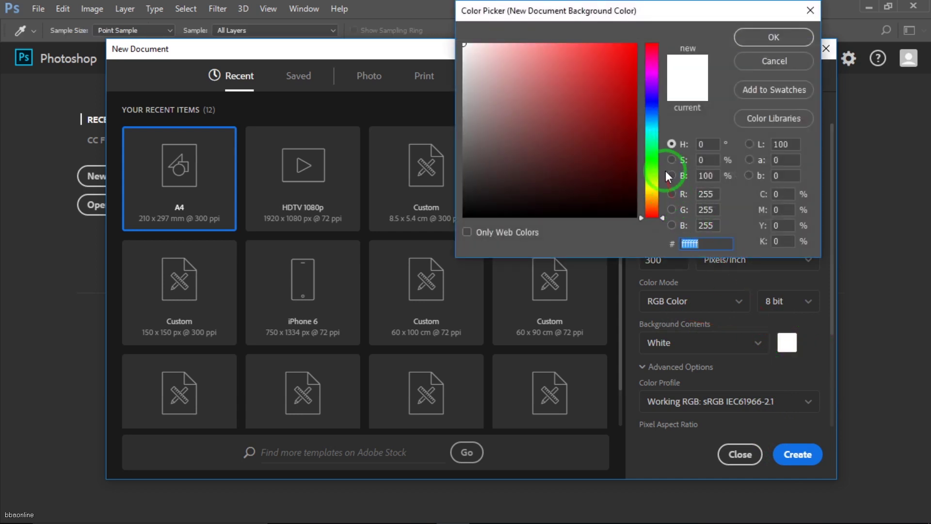
left_click_drag(633, 49, 631, 38)
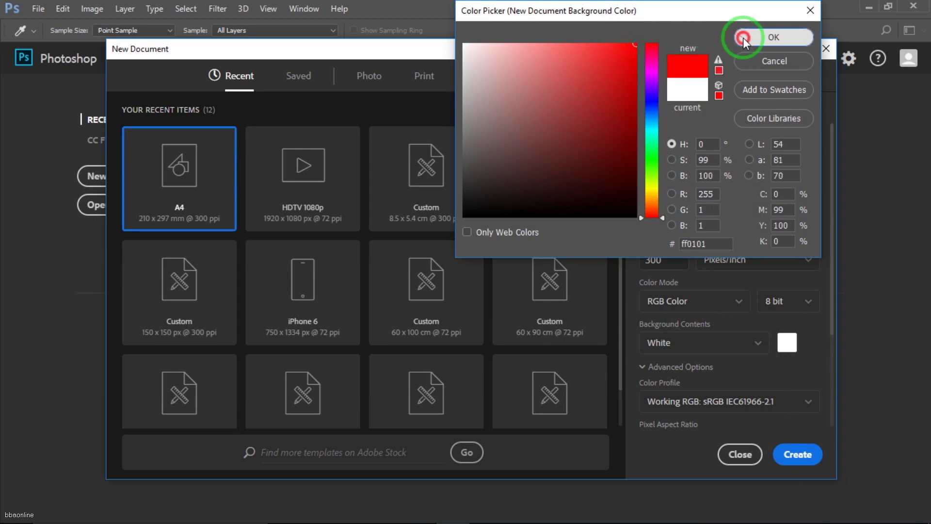
left_click(742, 37)
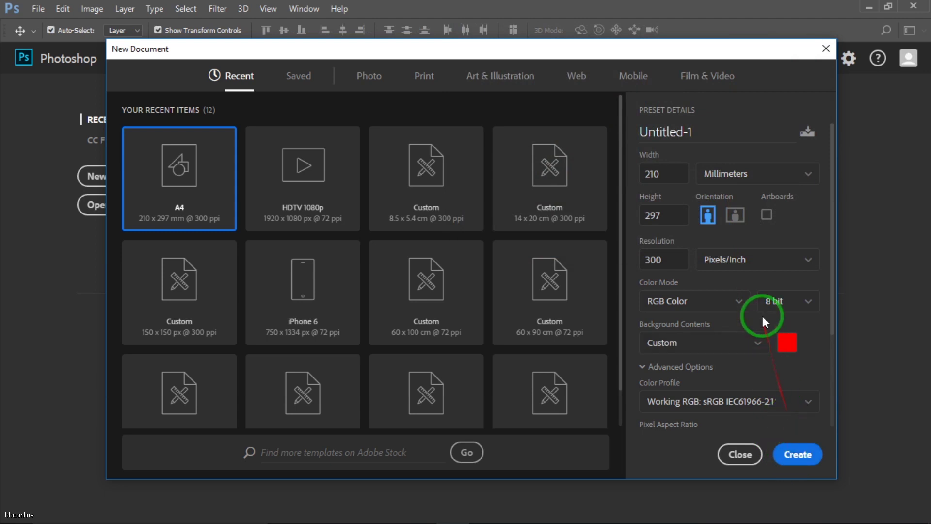
left_click(771, 405)
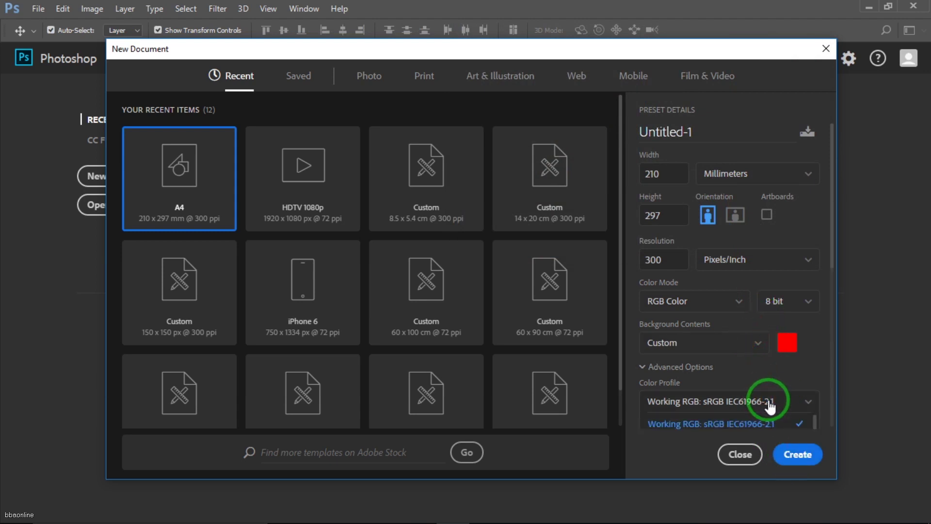
left_click(789, 459)
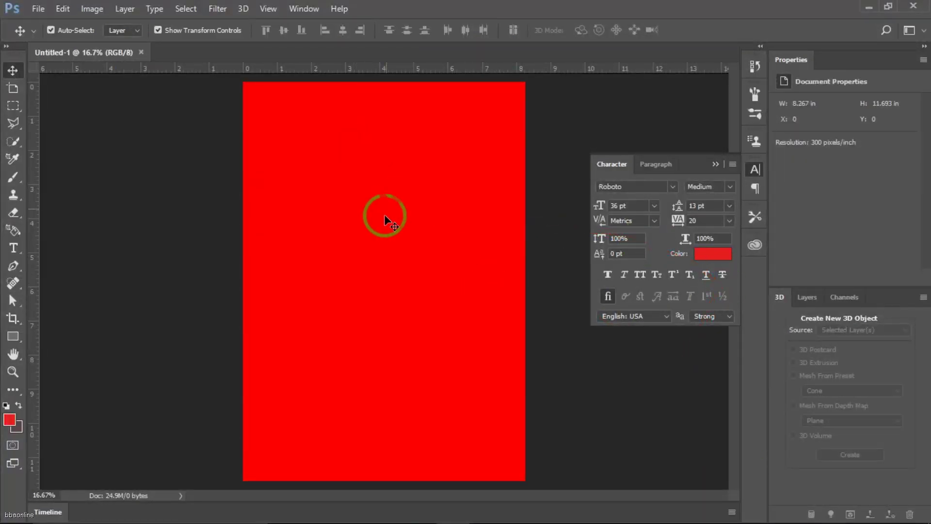
- Collapse the floating Character panel to its icon so the red canvas is unobstructed
left_click(715, 164)
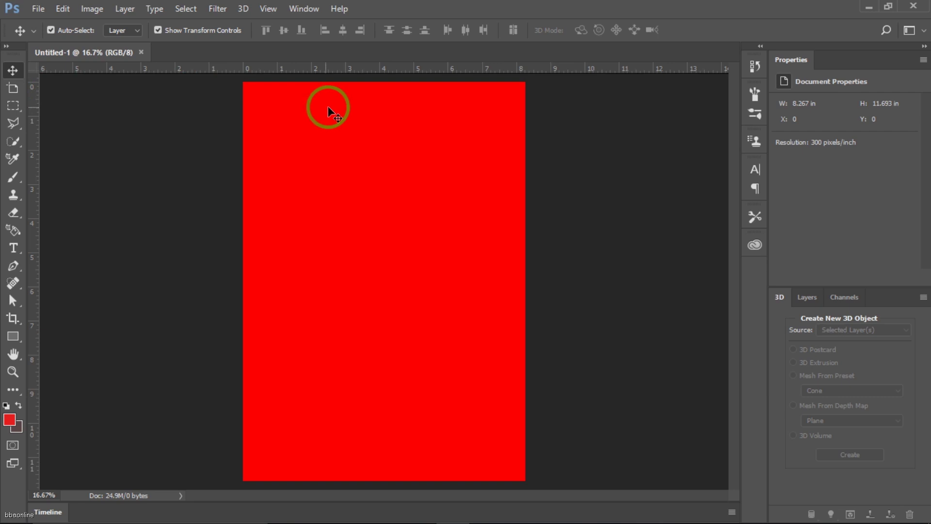
mouse_move(528, 141)
left_mouse_down()
mouse_move(620, 130)
mouse_move(760, 90)
mouse_move(857, 33)
mouse_move(897, 30)
mouse_move(916, 41)
left_mouse_up()
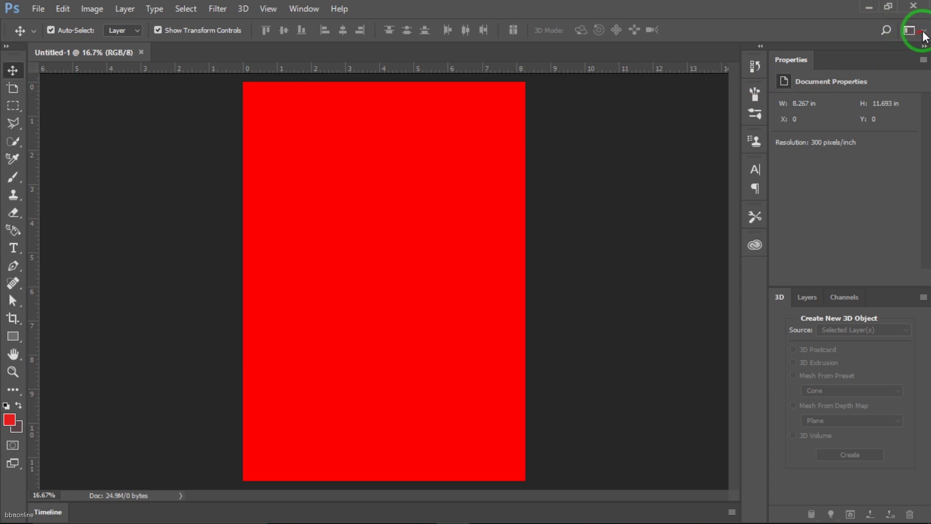
- Switch the workspace from 3D to Essentials
left_click(911, 30)
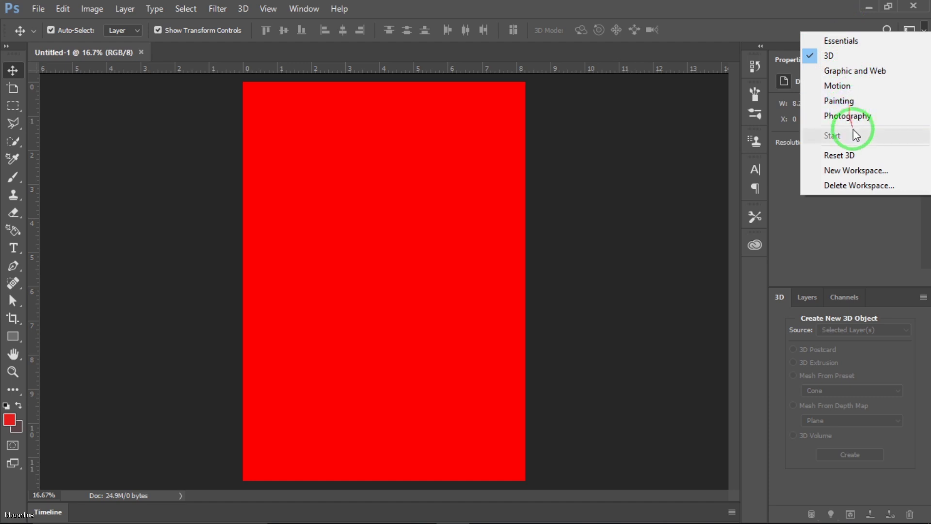
left_click(850, 42)
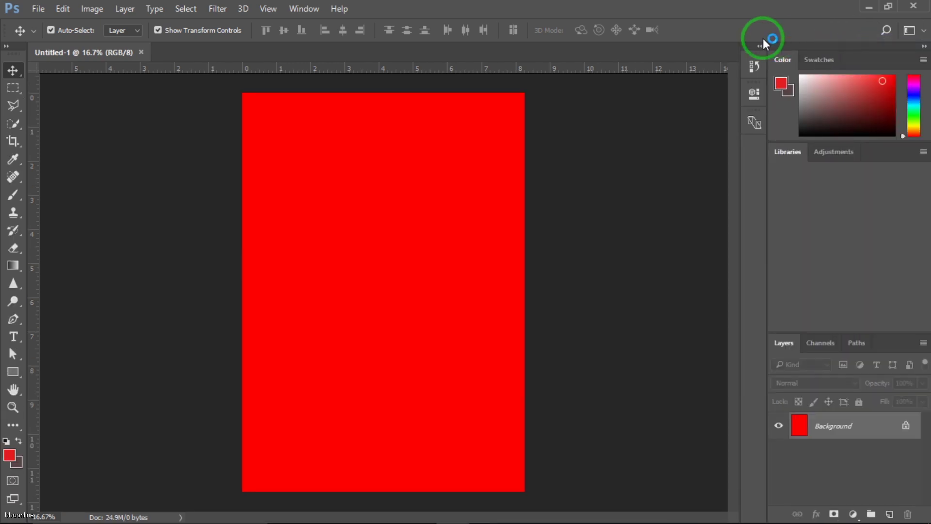
left_click(909, 30)
left_click(879, 38)
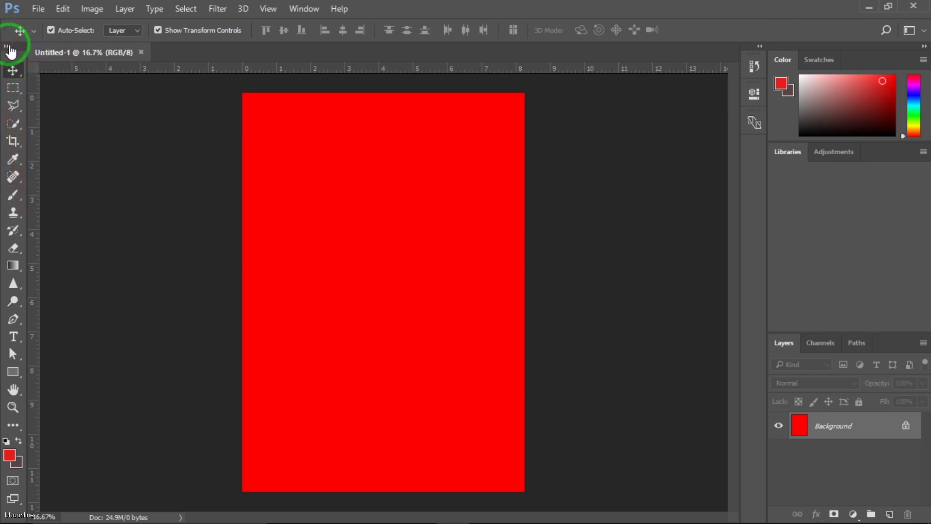
- Show the toolbox in two columns and try the Polygonal Lasso Tool with a couple of points
left_click(9, 47)
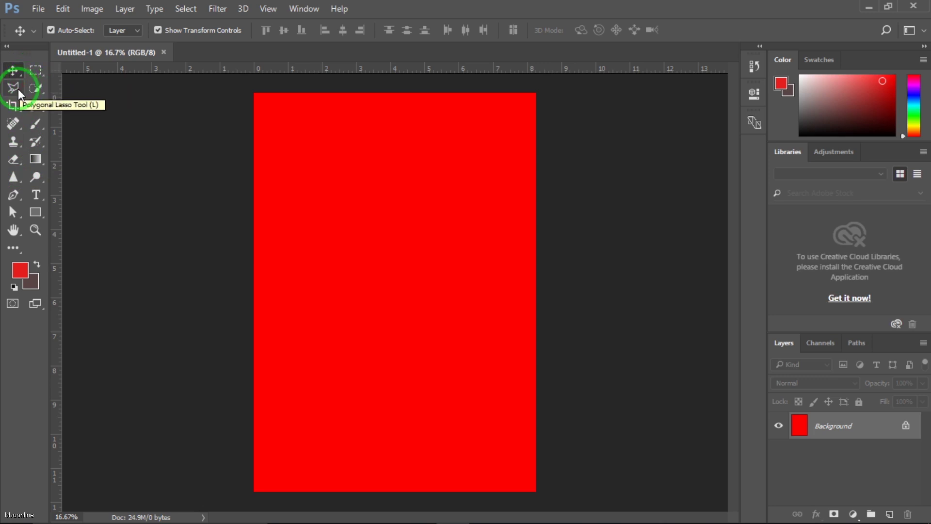
left_click(18, 88)
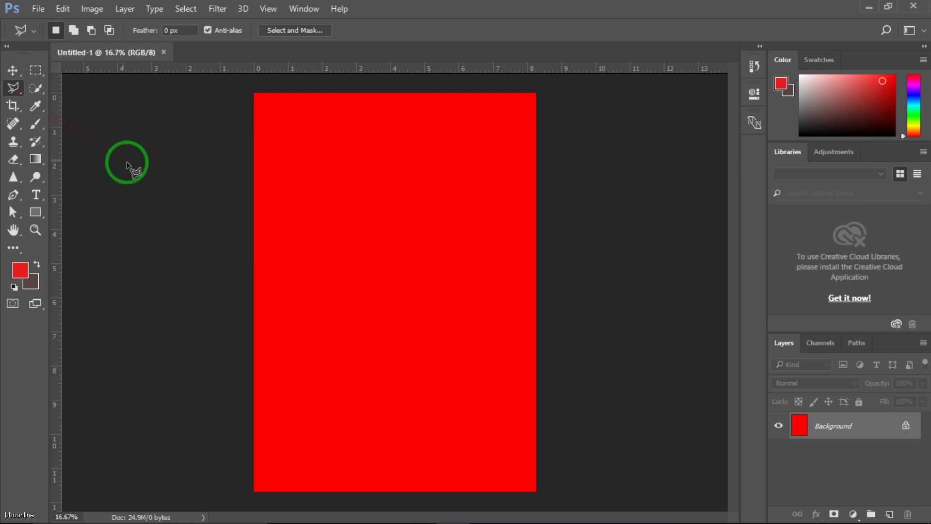
left_click(156, 181)
left_click(187, 208)
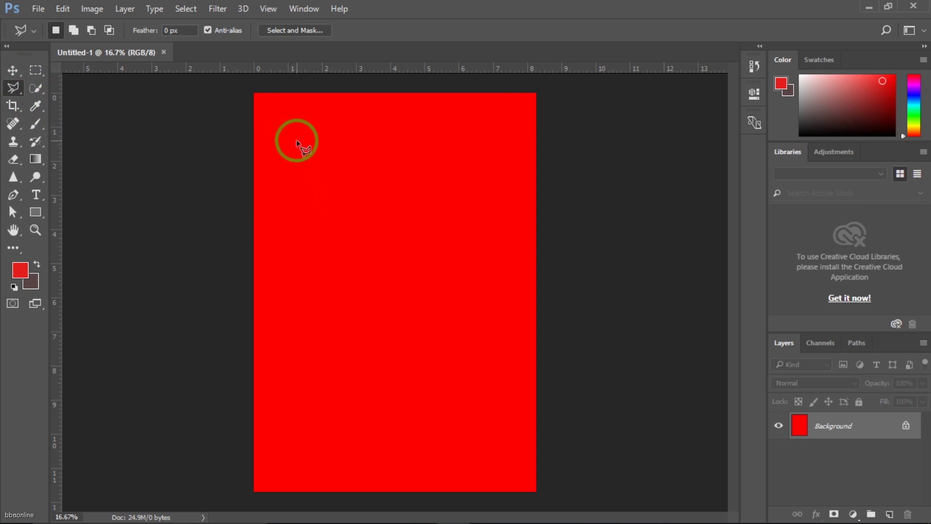
- Open BASIC.png from New folder (4) on the ummy2017 (E:) drive
left_click(38, 9)
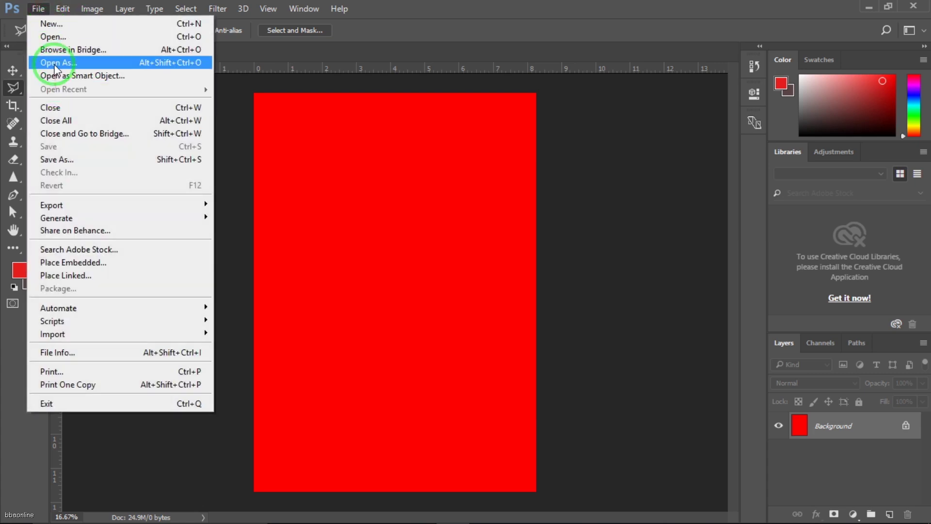
left_click(50, 37)
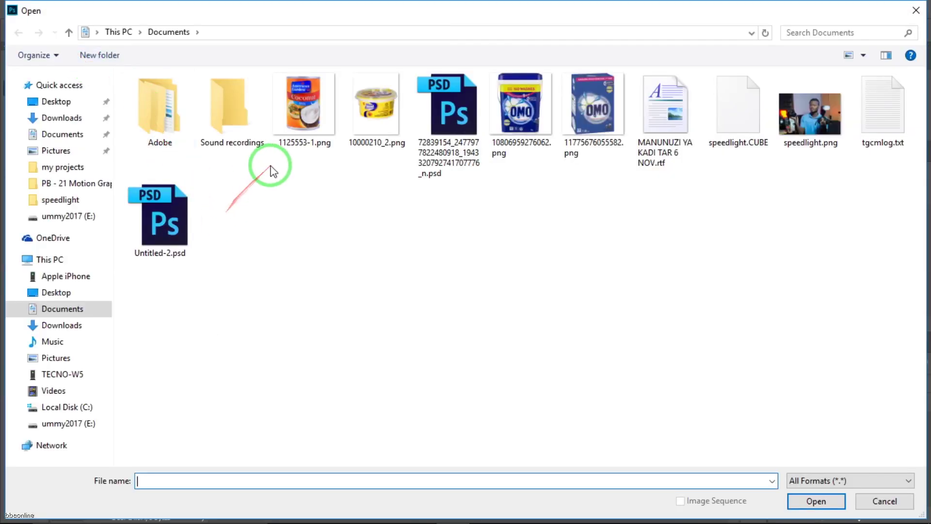
left_click(65, 423)
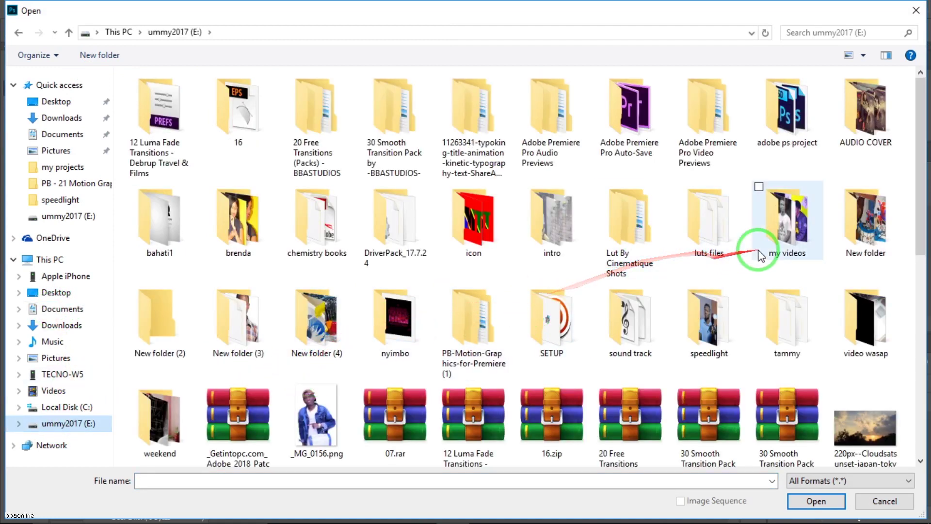
double_click(865, 223)
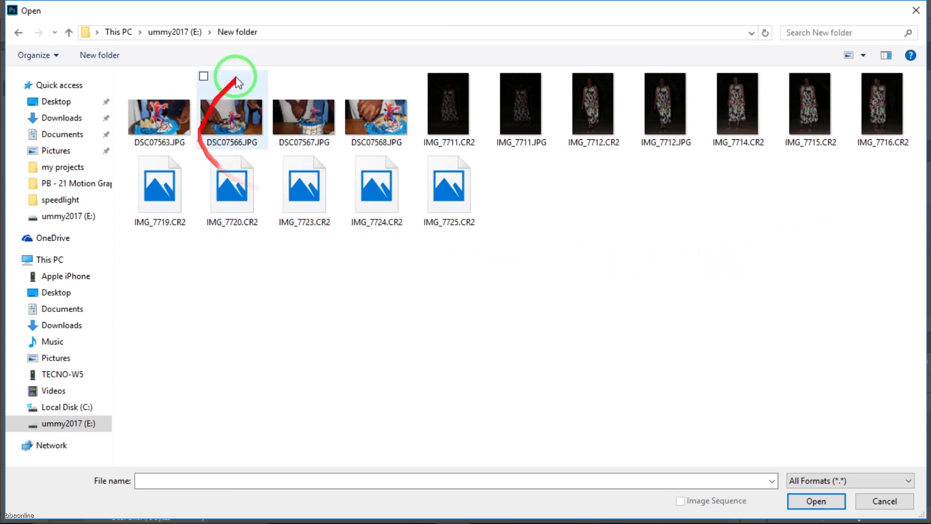
left_click(71, 32)
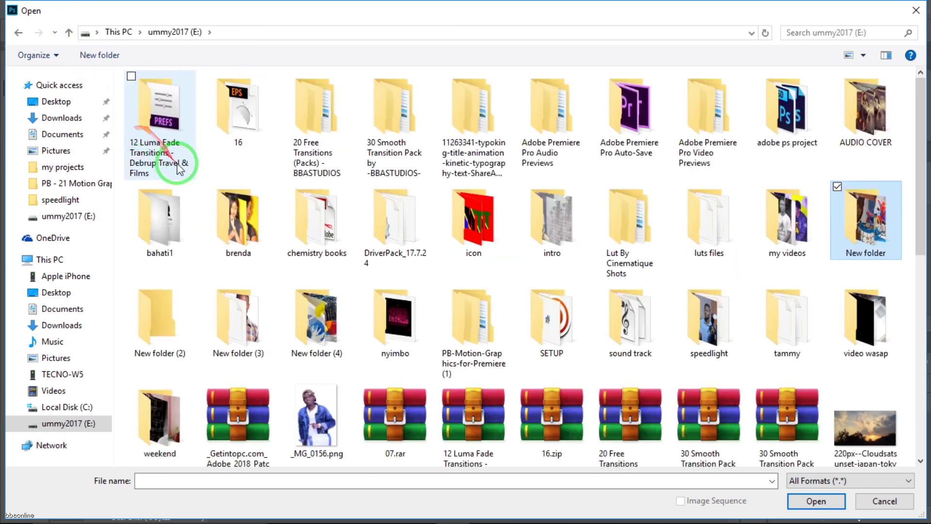
left_click(314, 322)
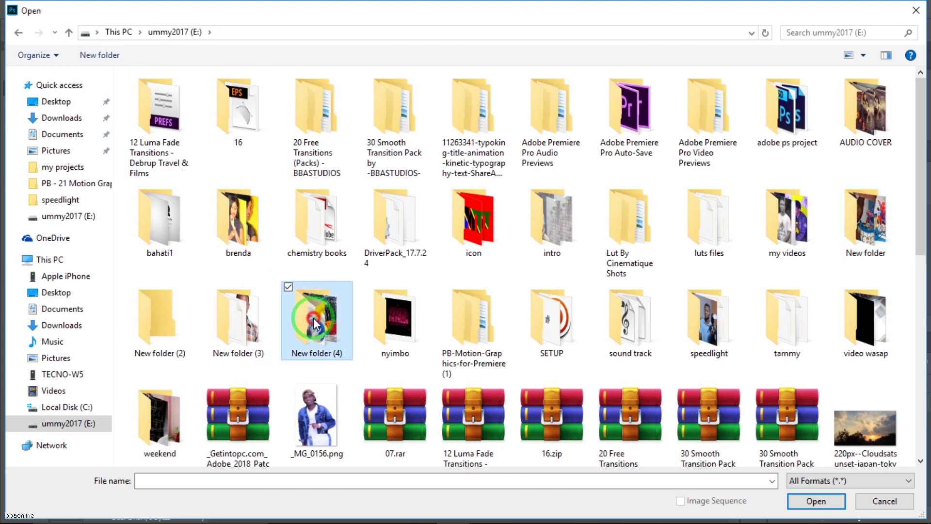
double_click(314, 322)
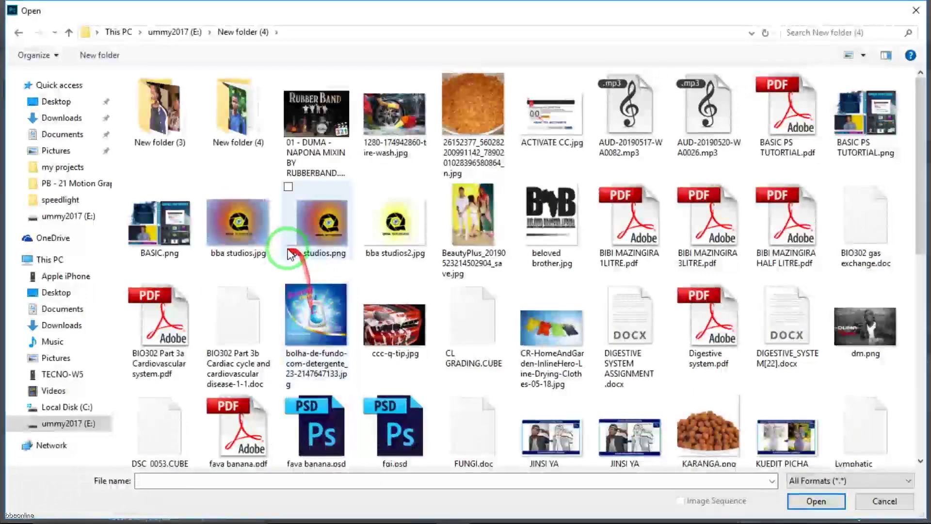
double_click(164, 237)
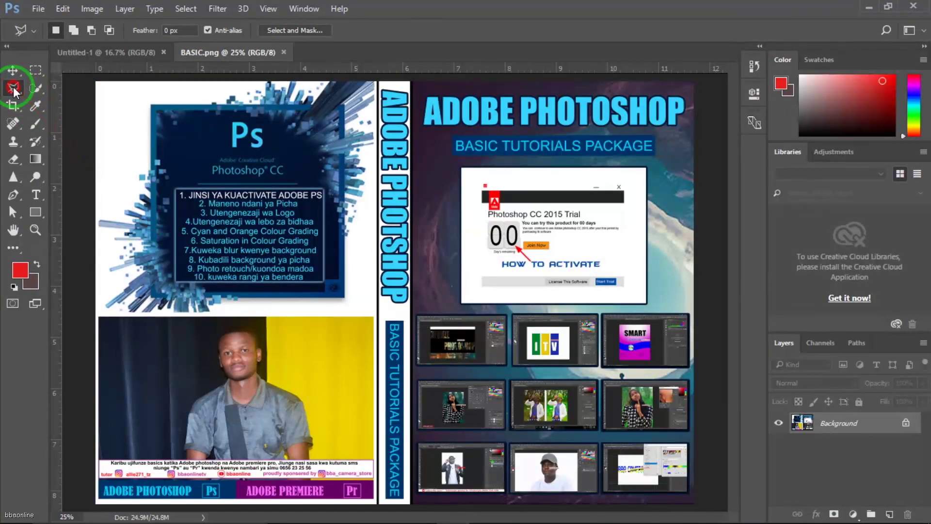
- Enclose the poster's lower-left portrait photo in a polygonal lasso selection along its four corners
left_click(14, 89)
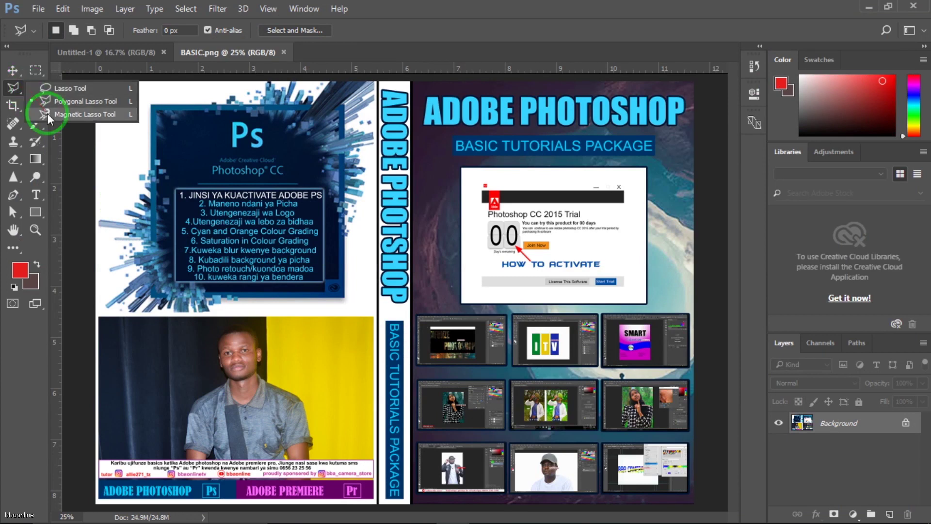
left_click(30, 100)
left_click(97, 317)
left_click(97, 318)
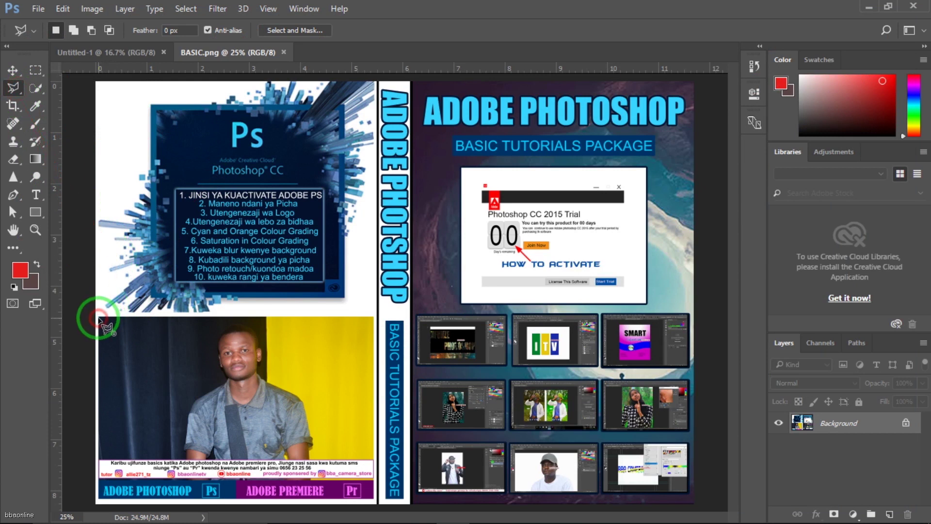
left_click(373, 320)
left_click(376, 317)
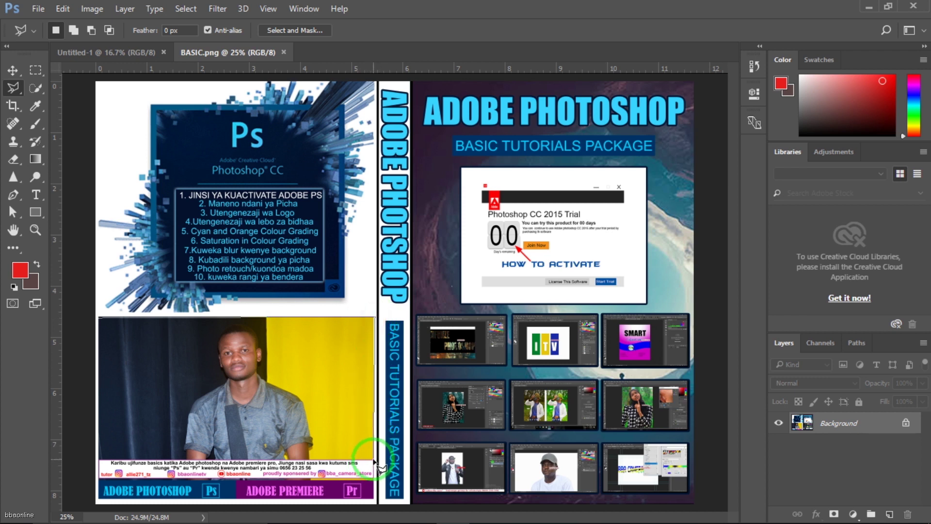
left_click(94, 458)
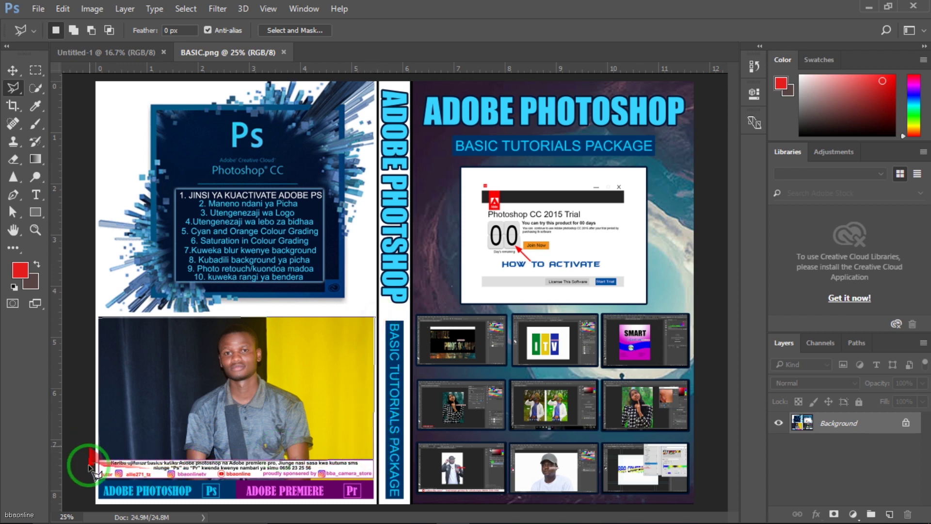
left_click(99, 461)
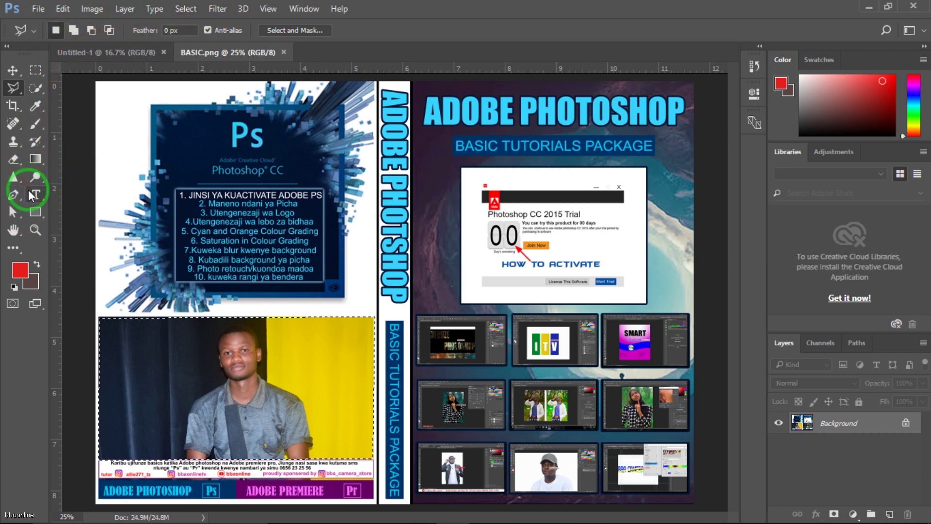
- Erase the curtain left of the man to brown using a size-70 eraser brush
key("e")
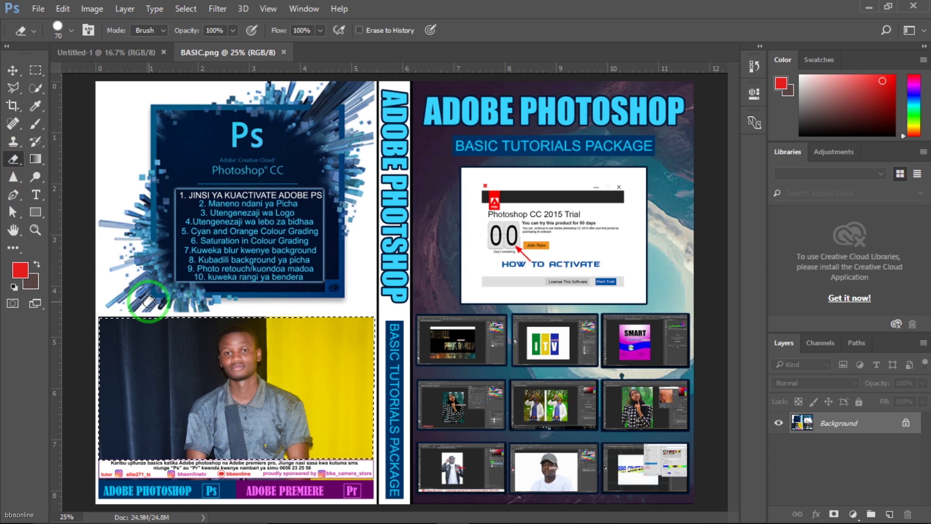
key("bracketright")
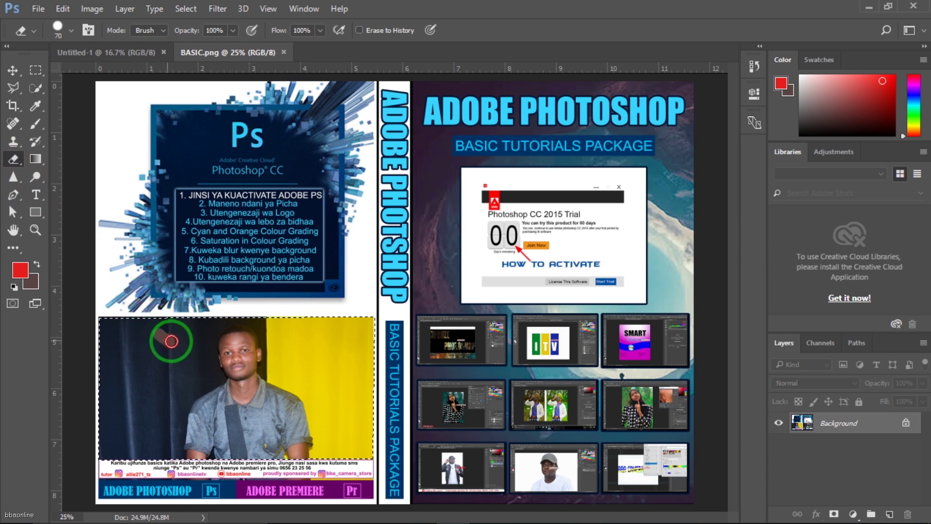
mouse_move(154, 341)
left_mouse_down()
mouse_move(132, 358)
mouse_move(165, 290)
mouse_move(131, 365)
mouse_move(154, 307)
mouse_move(118, 370)
mouse_move(136, 315)
mouse_move(112, 363)
left_mouse_up()
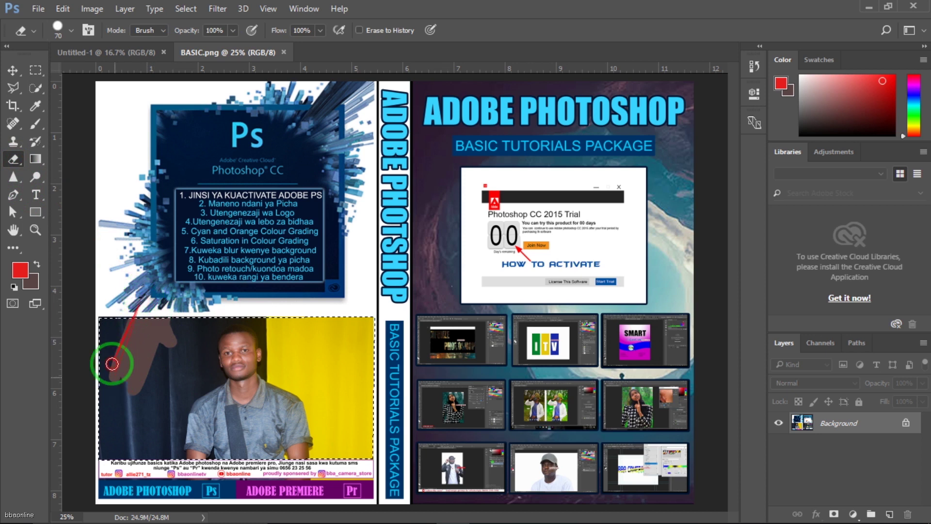
mouse_move(121, 308)
left_mouse_down()
mouse_move(105, 322)
mouse_move(120, 283)
mouse_move(106, 361)
mouse_move(145, 313)
mouse_move(166, 325)
left_mouse_up()
mouse_move(144, 380)
left_mouse_down()
mouse_move(179, 356)
mouse_move(159, 343)
mouse_move(175, 330)
mouse_move(171, 358)
mouse_move(193, 321)
mouse_move(169, 333)
mouse_move(205, 321)
mouse_move(151, 416)
mouse_move(163, 350)
mouse_move(107, 487)
mouse_move(129, 378)
left_mouse_up()
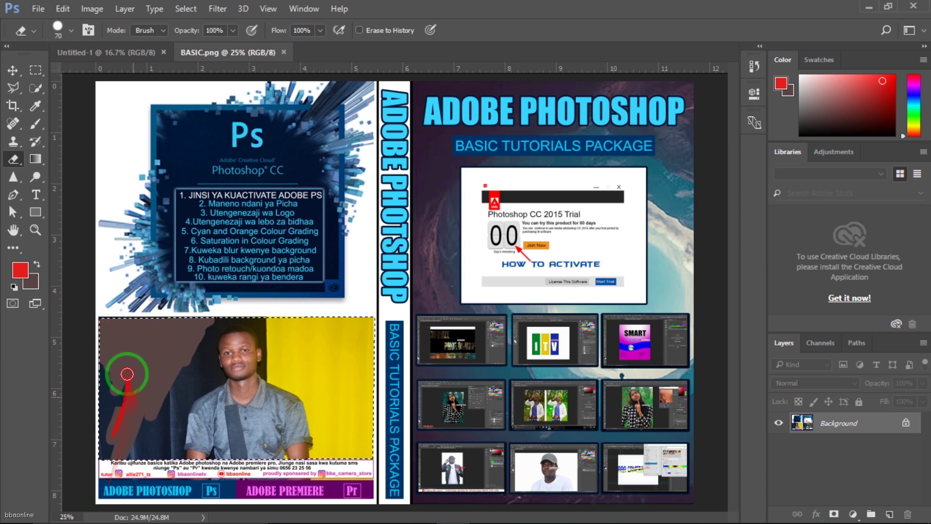
key("w")
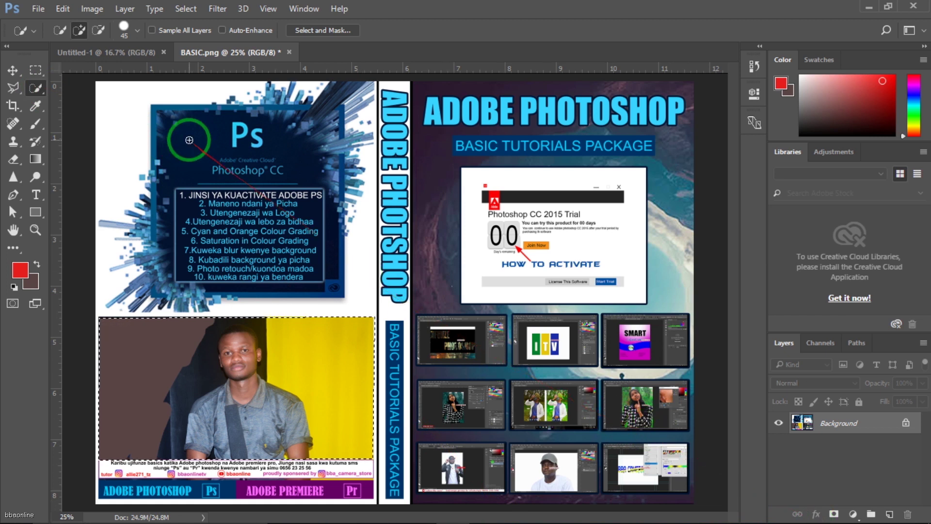
- Drag a quick selection across the Ps box, then deselect everything with Ctrl+D
left_click(165, 118)
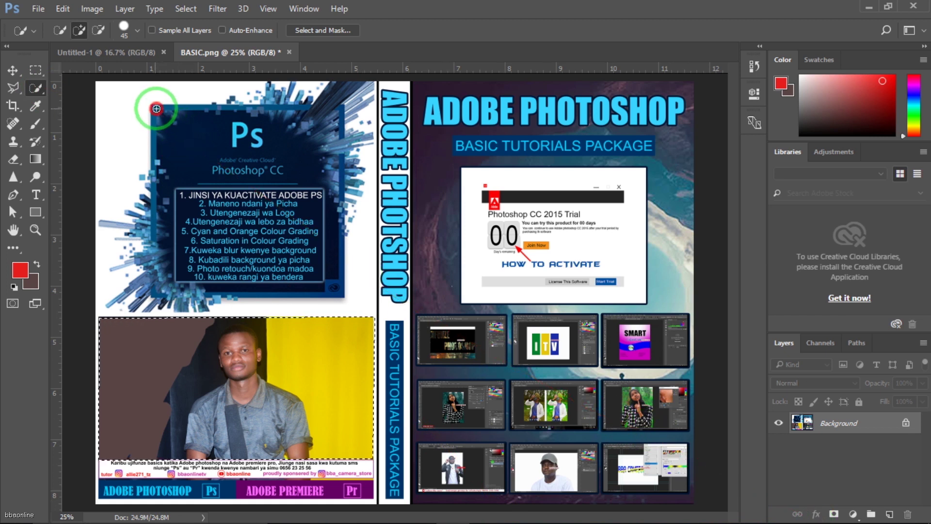
mouse_move(165, 118)
left_mouse_down()
mouse_move(250, 215)
mouse_move(261, 242)
mouse_move(262, 272)
mouse_move(226, 289)
mouse_move(183, 294)
mouse_move(151, 284)
mouse_move(152, 275)
mouse_move(364, 182)
mouse_move(334, 212)
mouse_move(350, 75)
mouse_move(345, 106)
mouse_move(369, 93)
left_mouse_up()
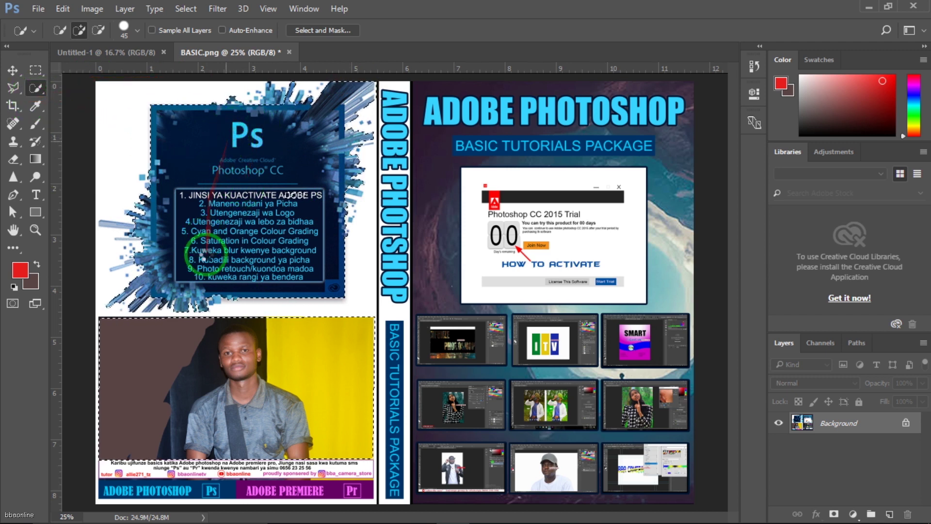
key("ctrl+d")
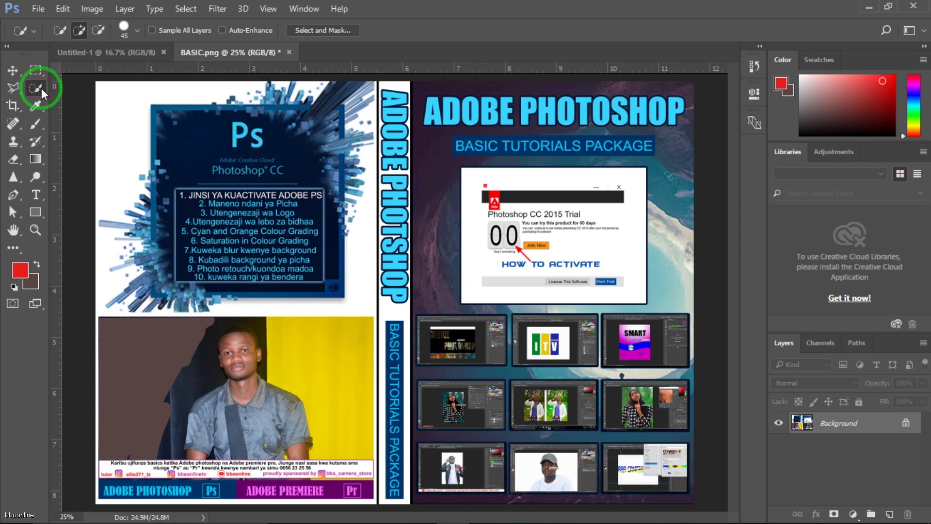
- Pick the Pen Tool in Shape mode, zoom to 100% and scroll to the ADOBE title
left_click(21, 193)
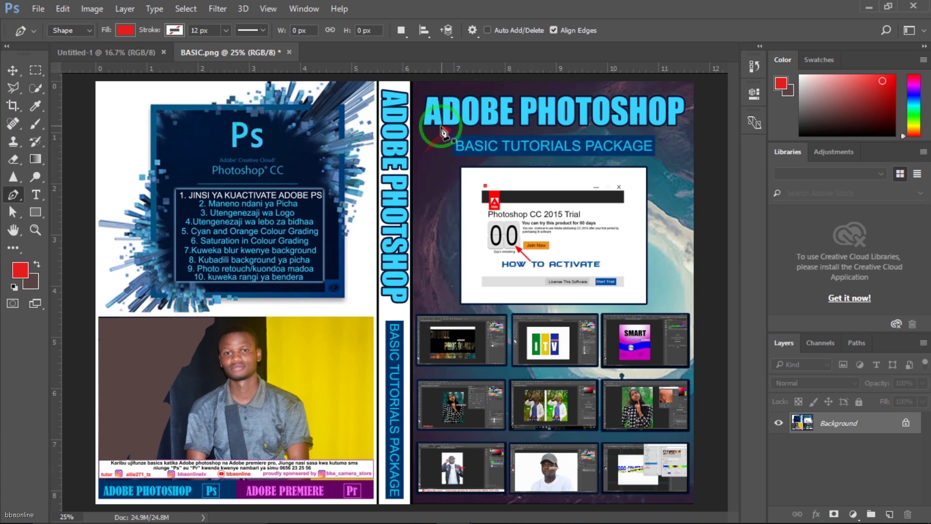
key("ctrl+plus")
key("ctrl+plus")
key("ctrl+plus")
key("ctrl+plus")
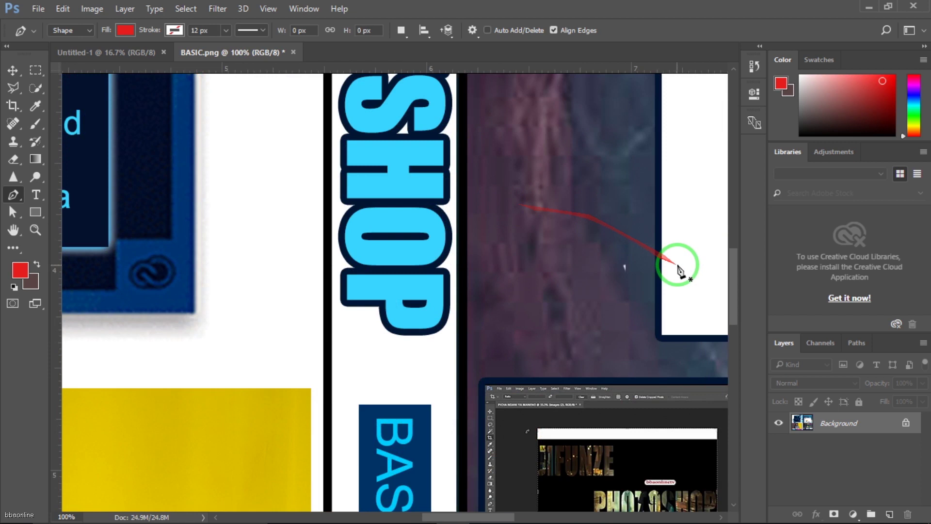
left_click_drag(731, 287, 736, 164)
left_click_drag(502, 517, 526, 517)
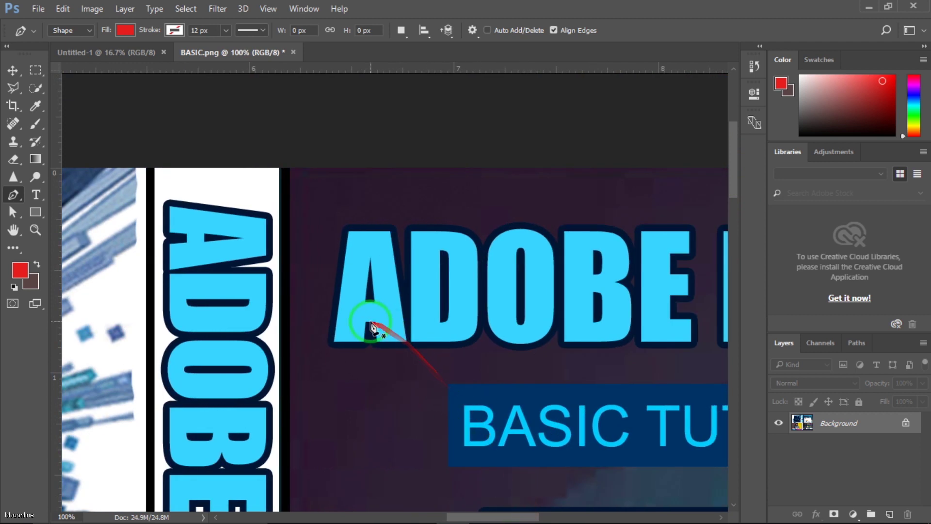
- Trace the letter A's outline and bottom notch with pen anchors, closing it as red Shape 1
left_click_drag(367, 323, 365, 346)
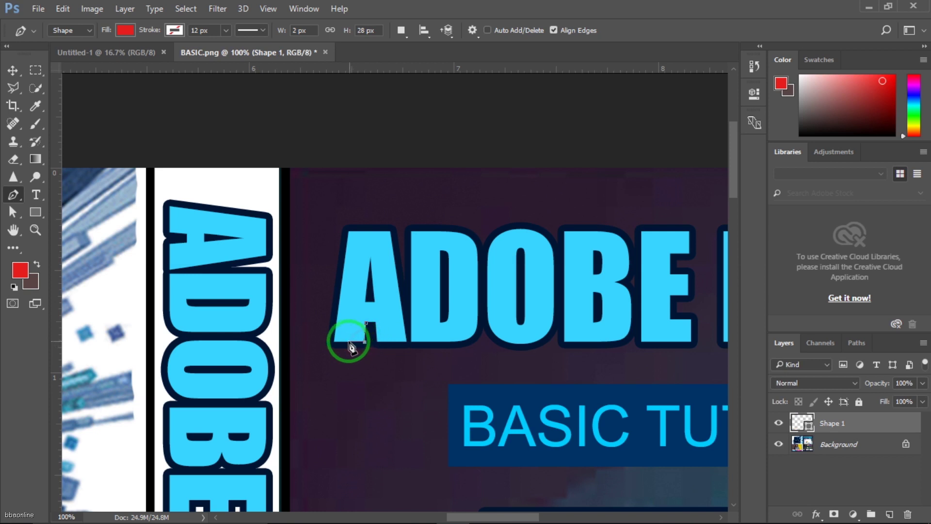
left_click(334, 341)
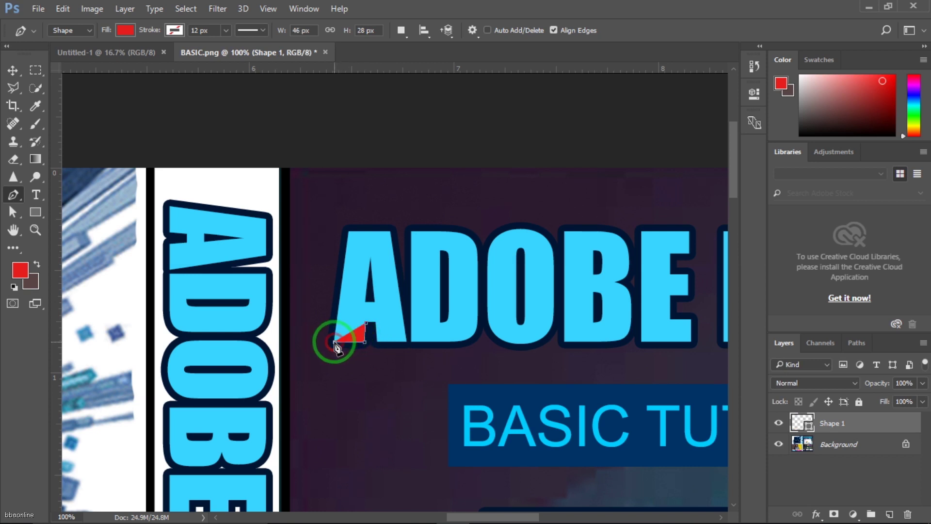
left_click(349, 231)
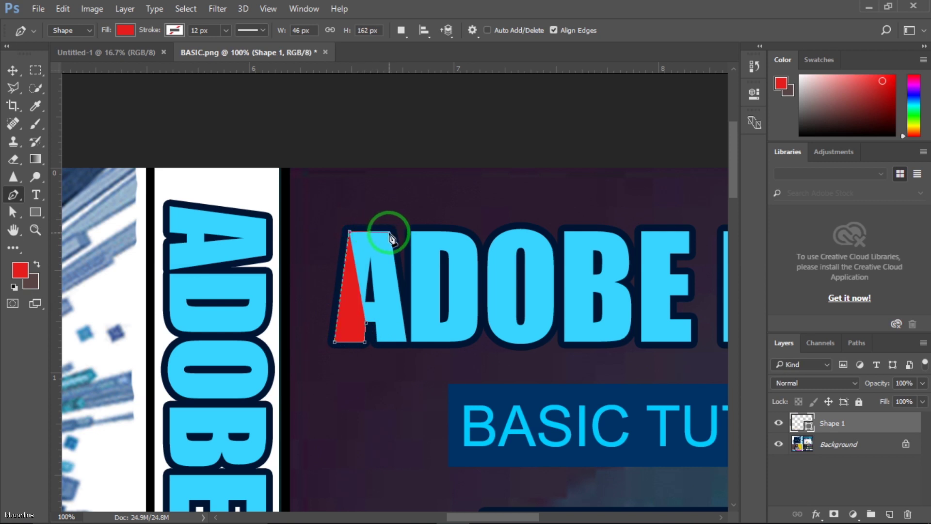
left_click(391, 233)
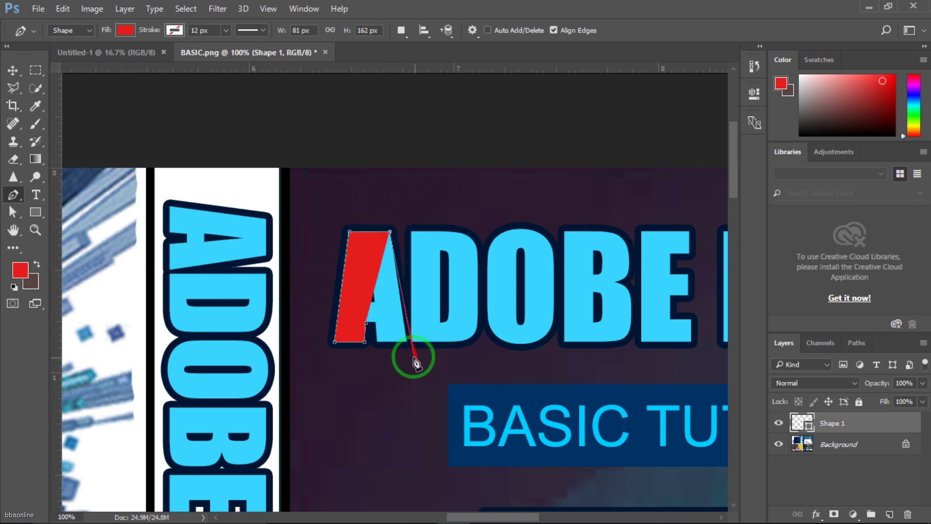
left_click(408, 343)
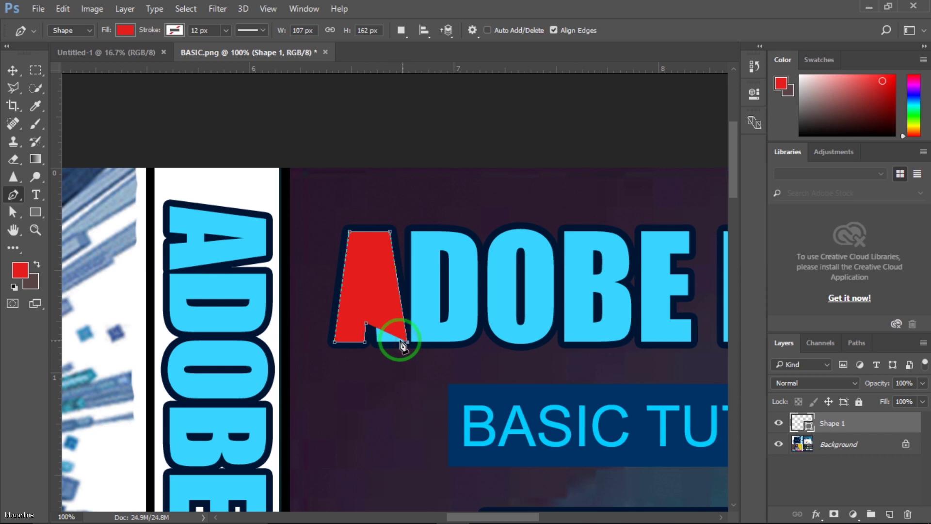
left_click(379, 343)
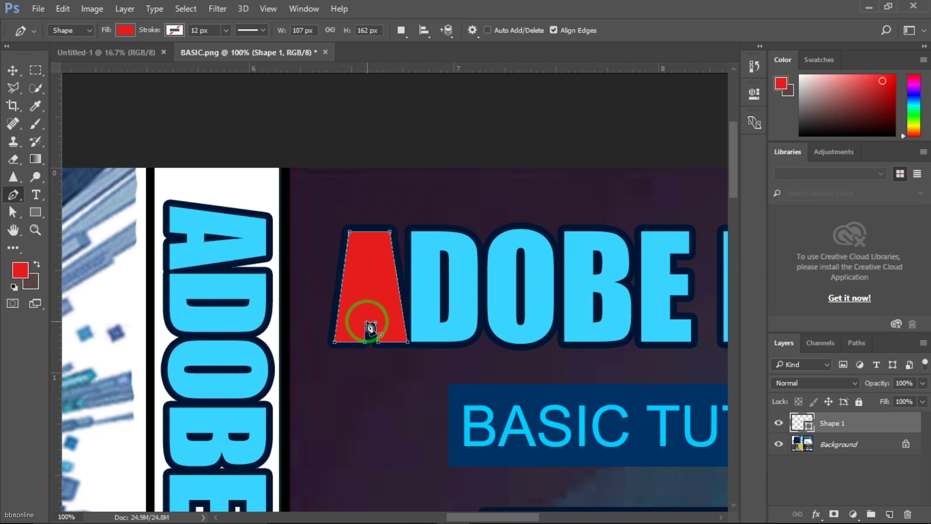
left_click(375, 322)
left_click(365, 322)
left_click(365, 342)
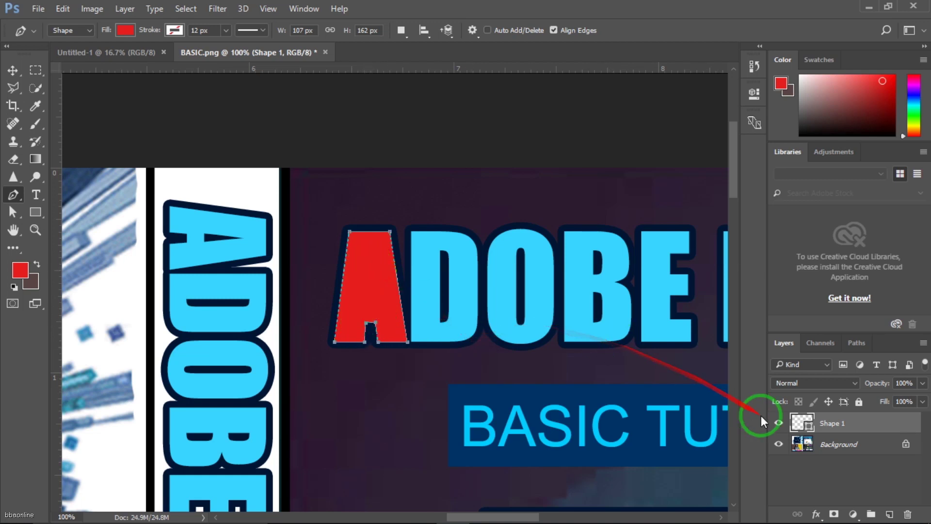
left_click(410, 231)
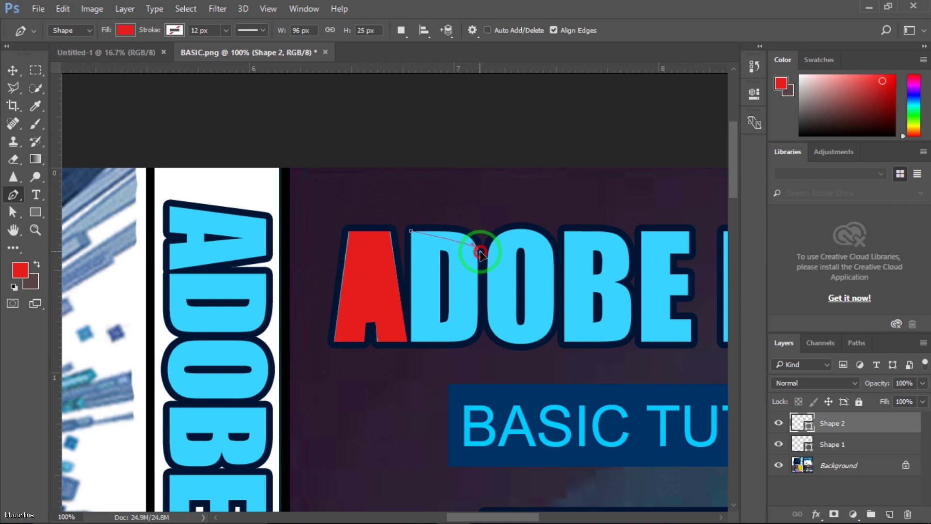
- Curve Shape 2's red edge along the rounded top of the D, refining its last segment
left_click_drag(477, 249, 480, 275)
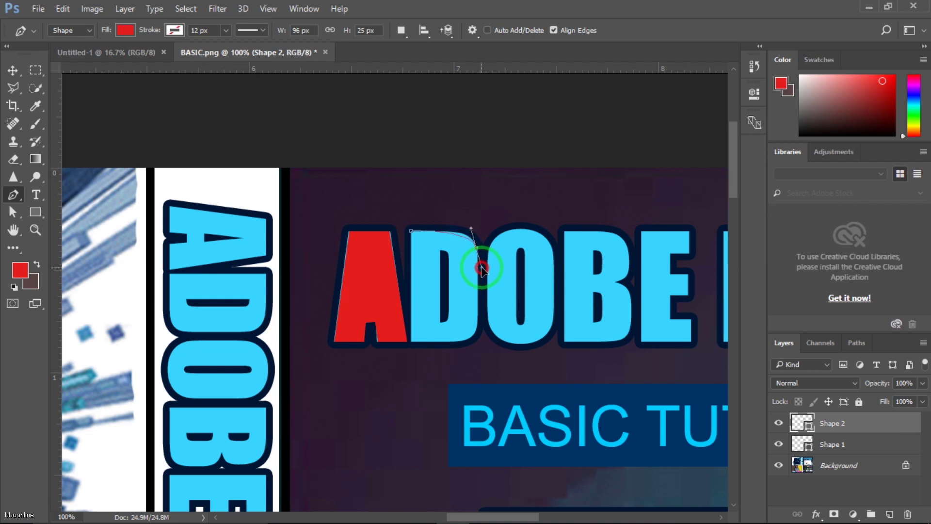
left_click_drag(483, 266, 482, 270)
mouse_move(481, 272)
left_mouse_down()
mouse_move(516, 271)
mouse_move(519, 285)
mouse_move(510, 294)
mouse_move(470, 285)
mouse_move(480, 274)
left_mouse_up()
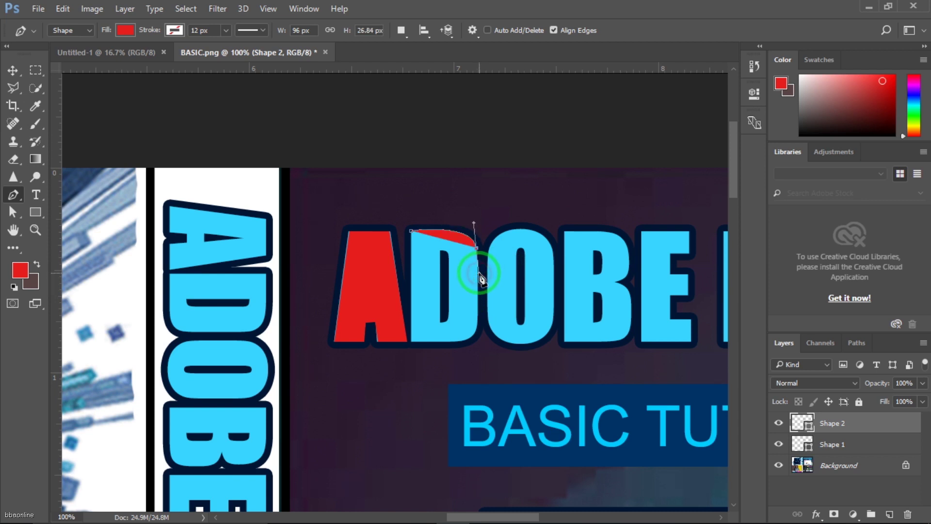
- Trace Shape 2 down the D's right edge and curve it along the bottom
left_click(477, 323)
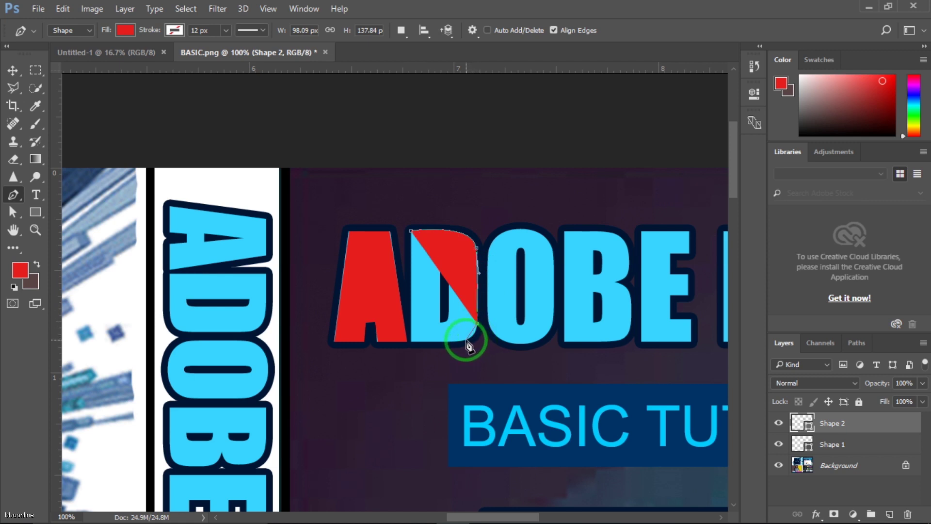
left_click_drag(465, 340, 452, 350)
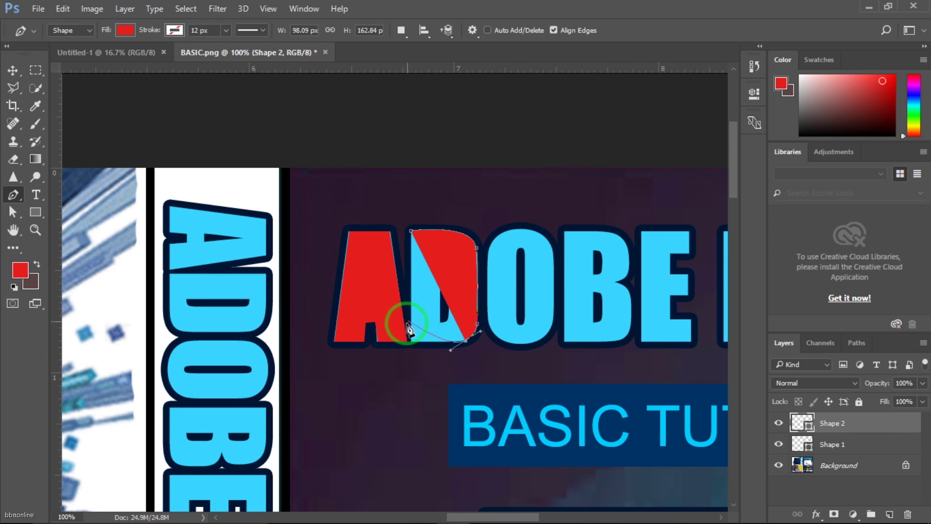
left_click(365, 341)
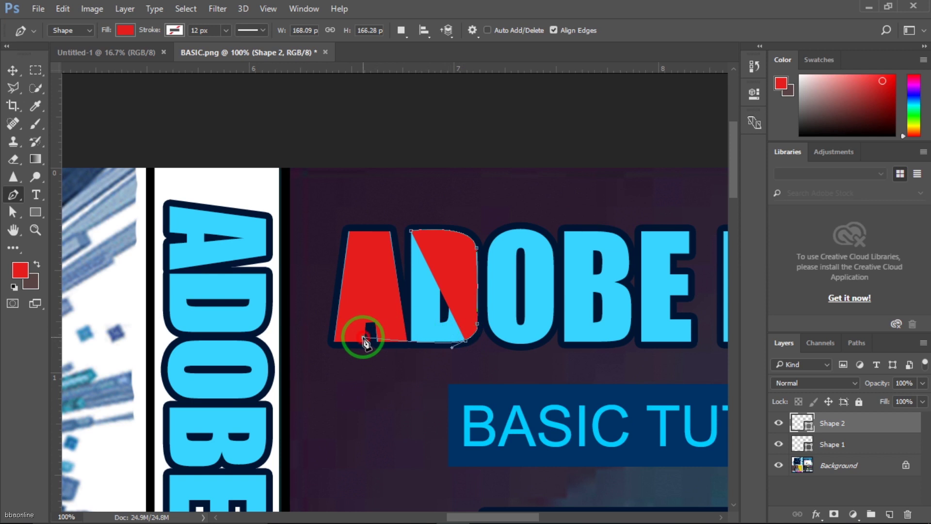
left_click(413, 343)
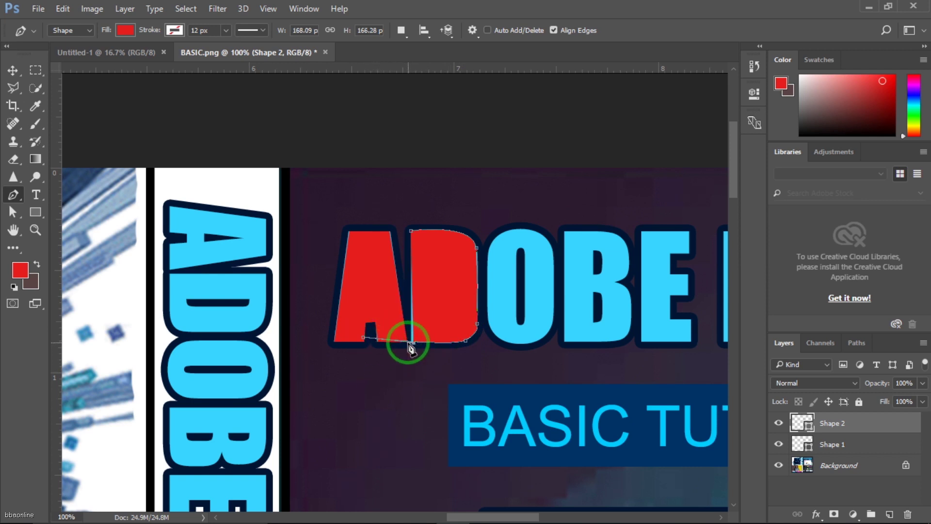
- Undo the misplaced bottom-left anchor, re-place it, and close the red D shape
key("ctrl+z")
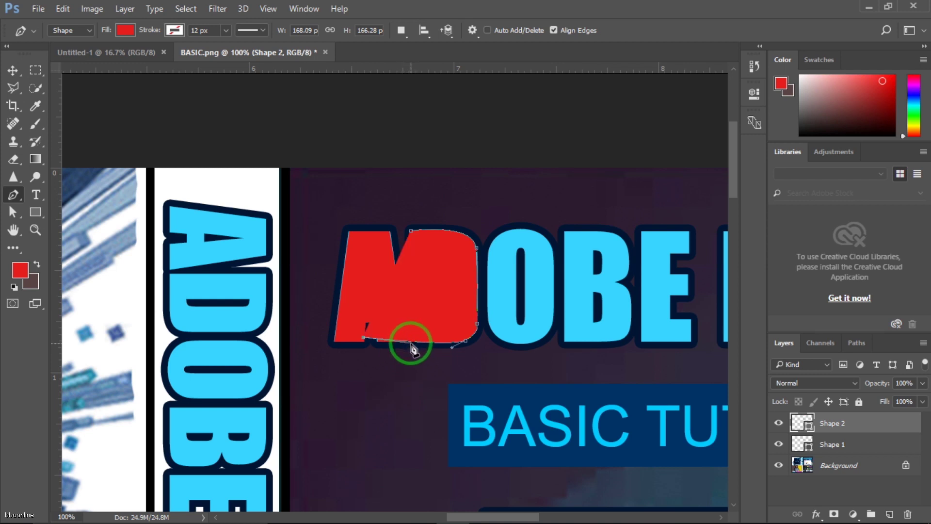
left_click(411, 341)
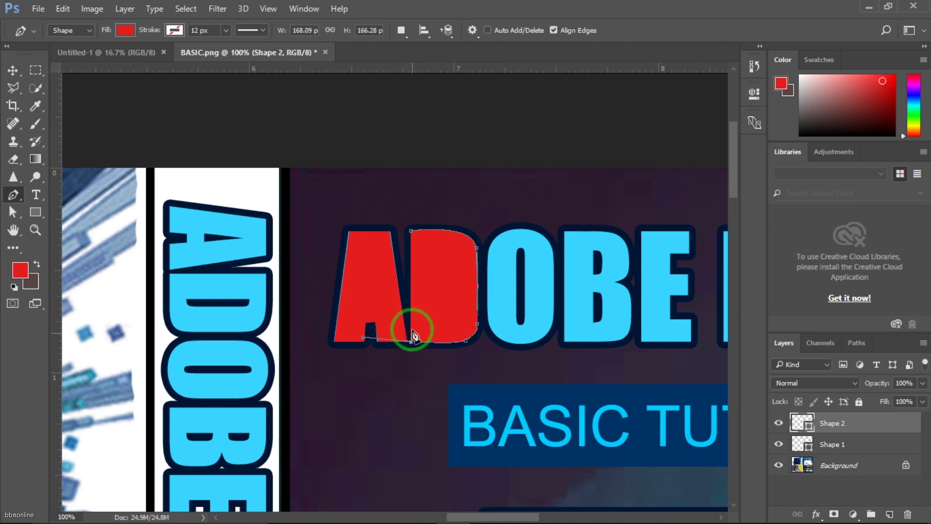
left_click(411, 232)
left_click(412, 232)
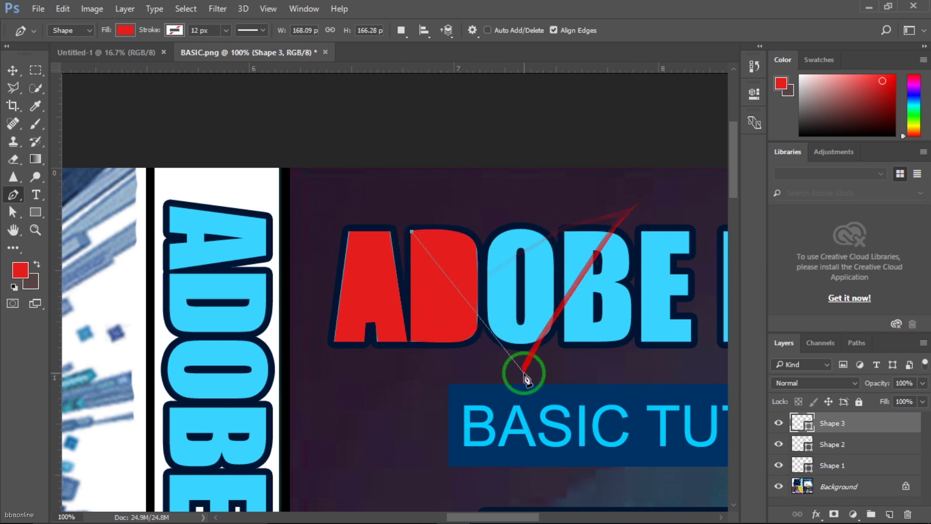
- Draw Shape 3 as a red wedge below the D's bottom-right, then begin Shape 4
left_click(509, 335)
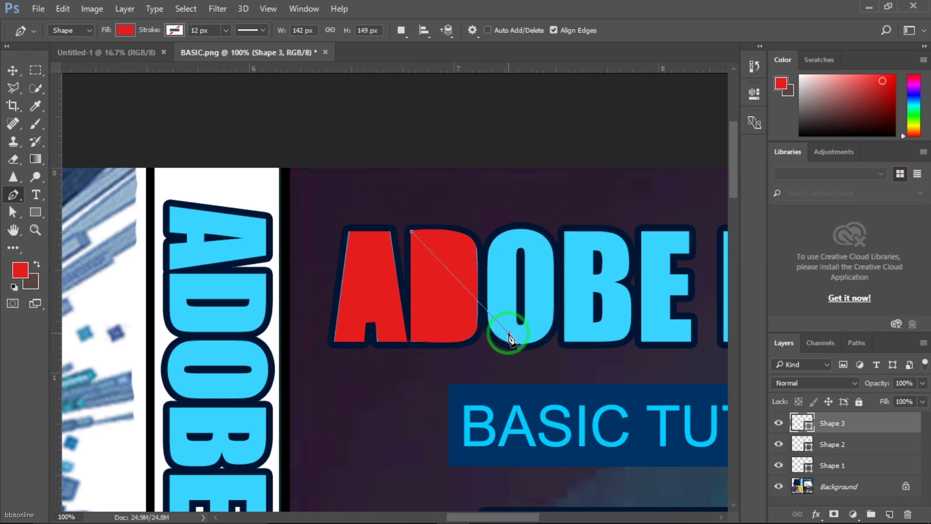
left_click(473, 345)
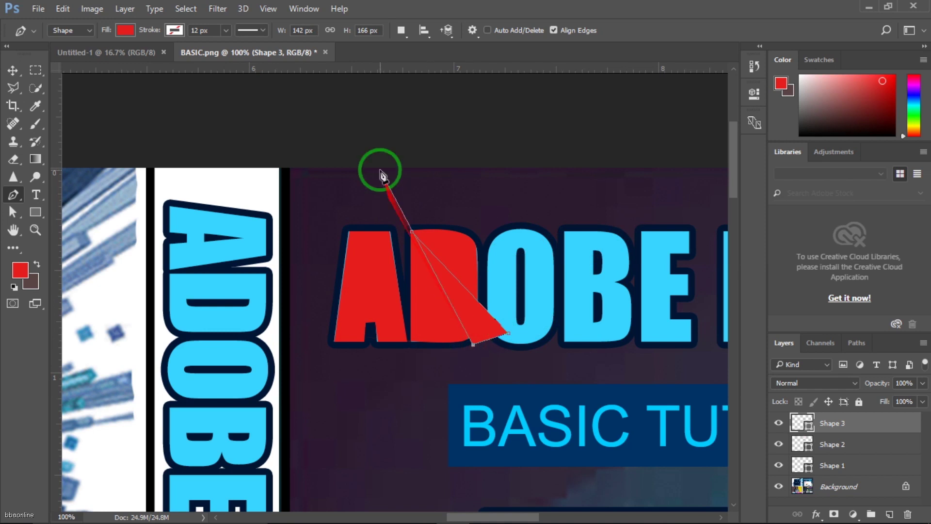
left_click(412, 232)
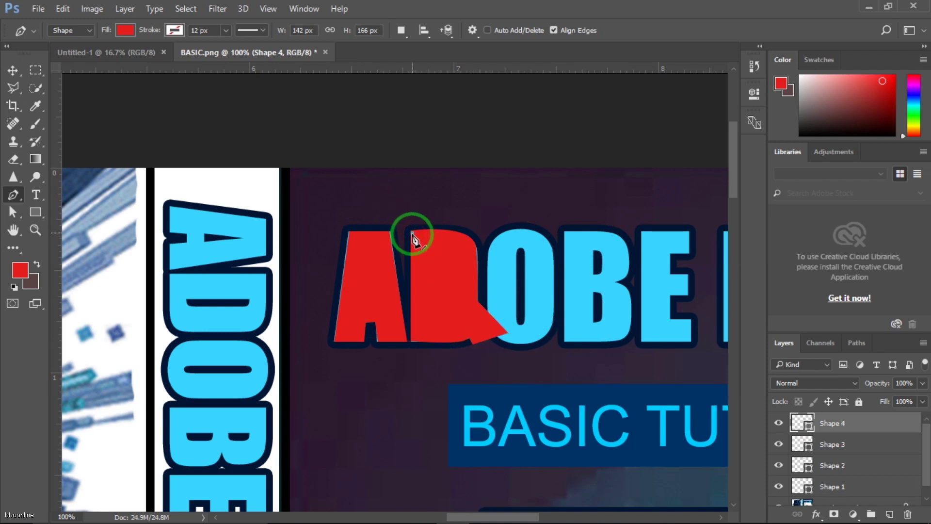
left_click(412, 233)
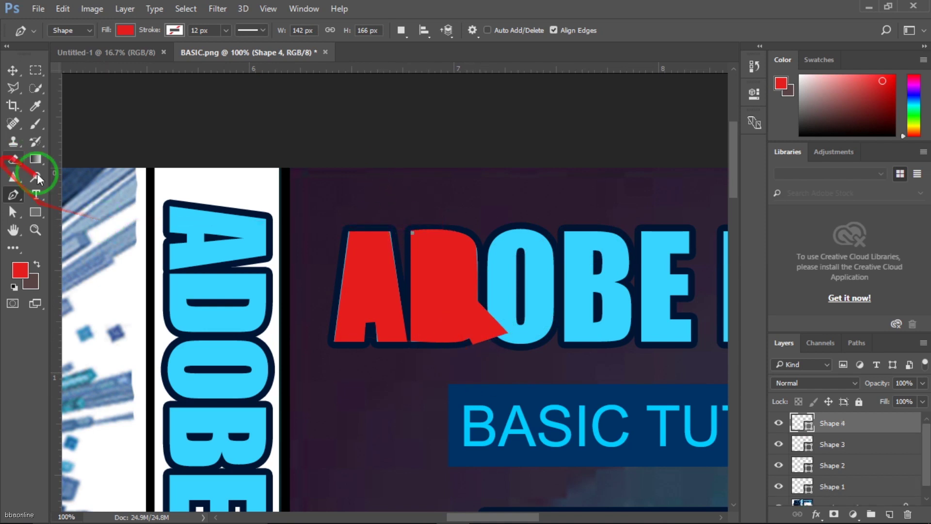
left_click(20, 197)
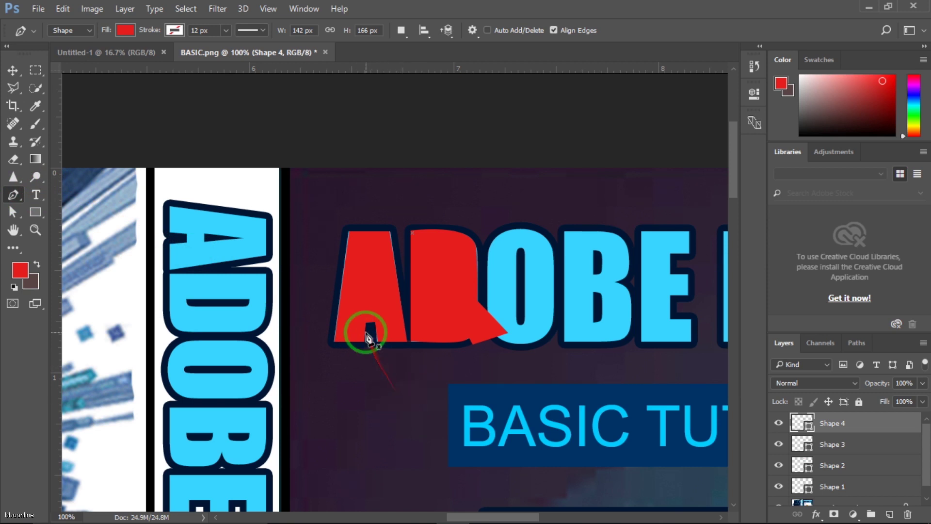
- Start a new Pen path at the A's left edge, then switch to the full-screen poster view
left_click(354, 275)
mouse_move(454, 521)
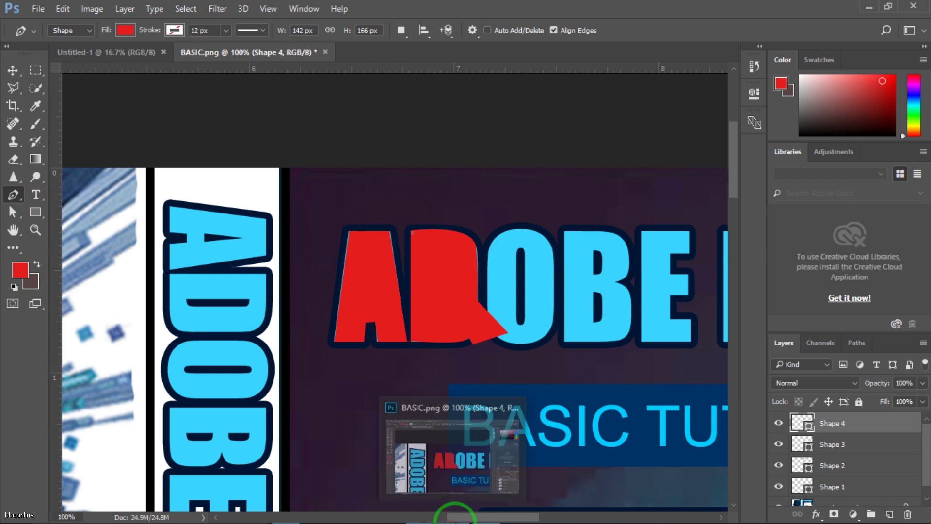